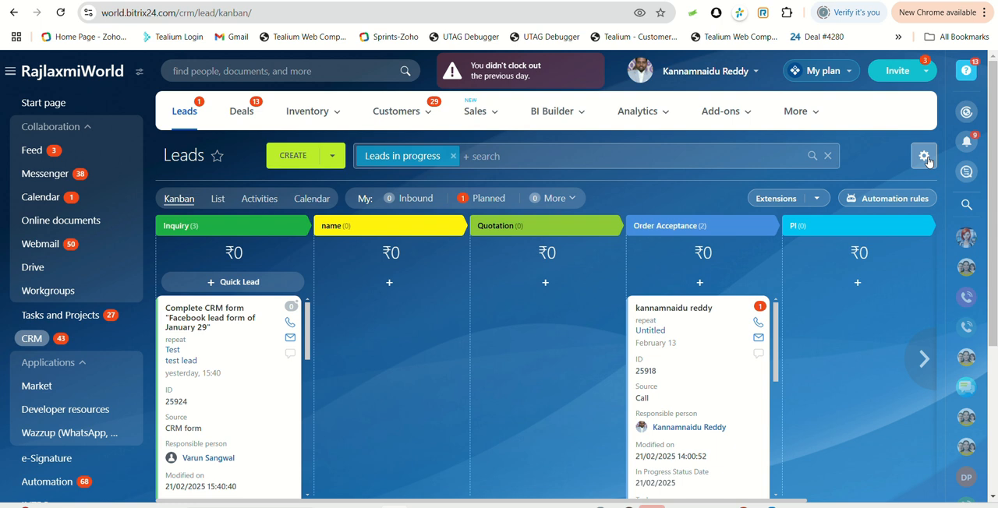
Open the lead import page from the Leads Kanban view.
click(925, 158)
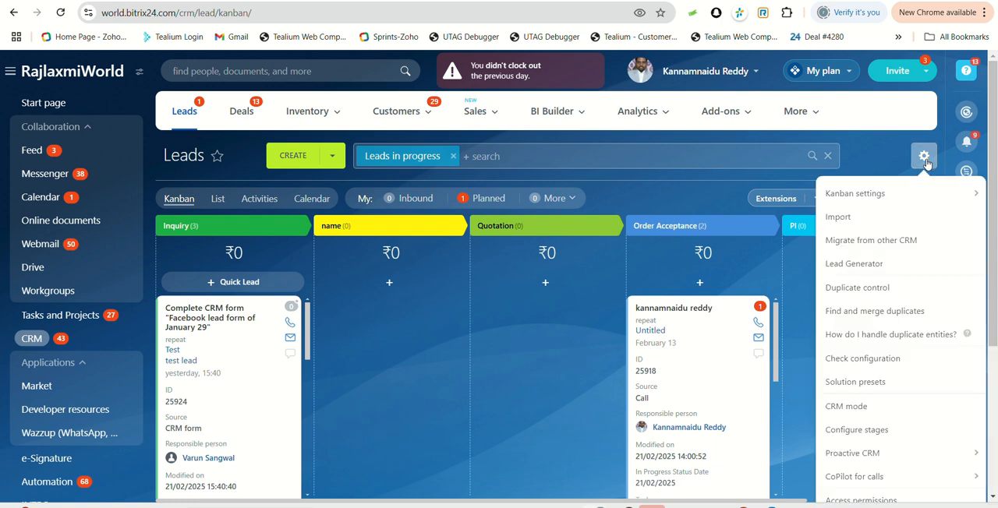
click(860, 218)
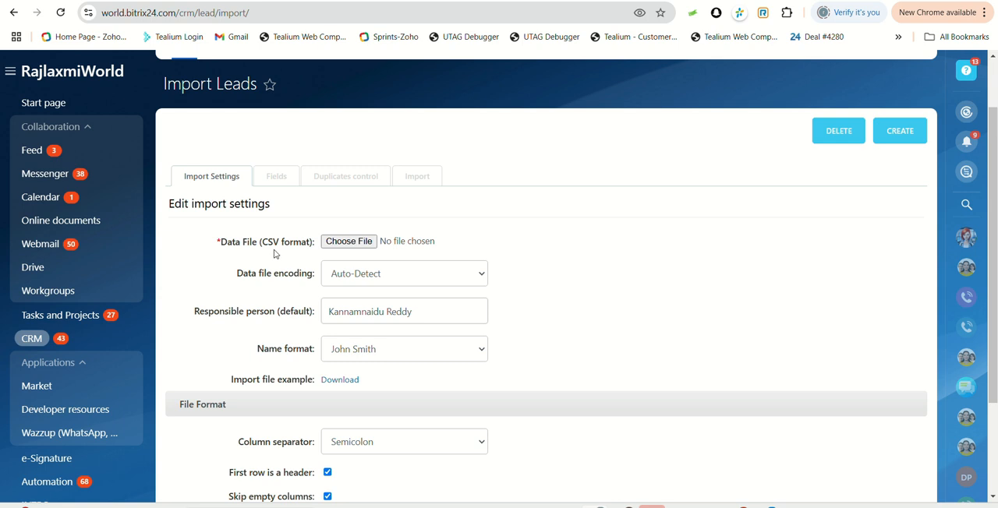
scroll(347, 281, down, 1)
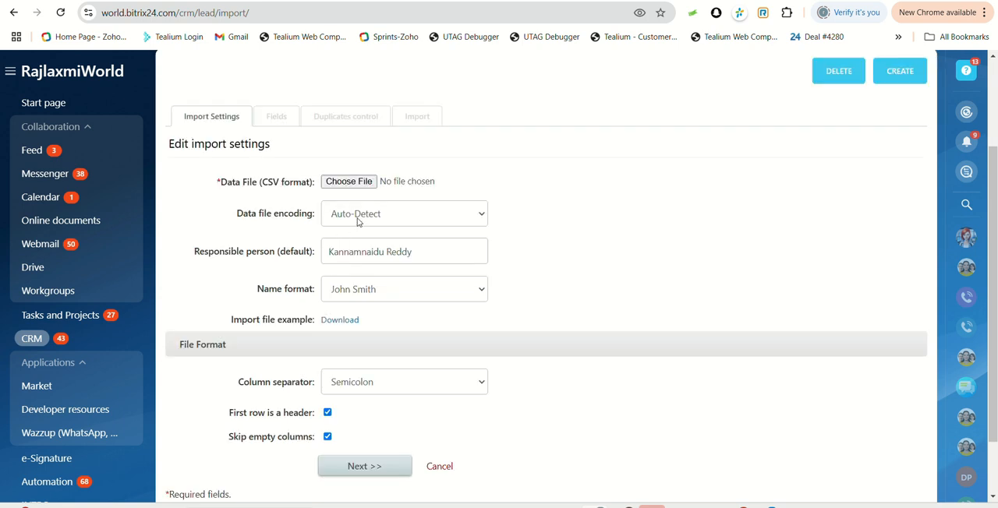
Set the data file encoding to ASCII and the column separator to Comma, keeping the default responsible person.
click(358, 222)
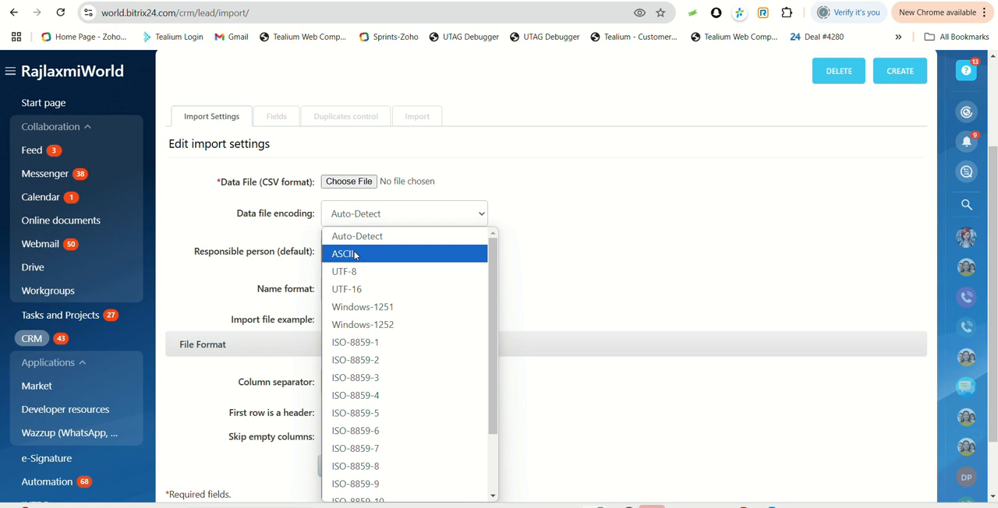
click(355, 255)
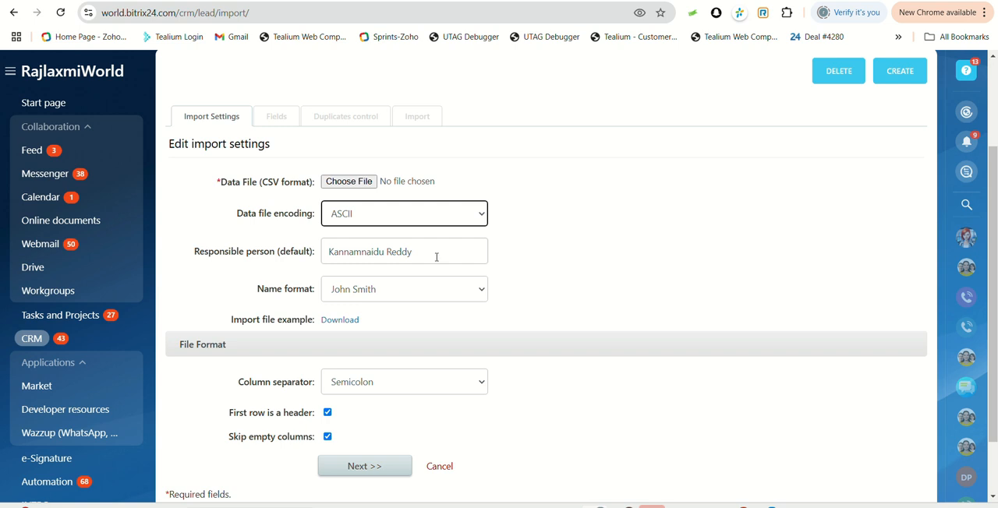
click(397, 254)
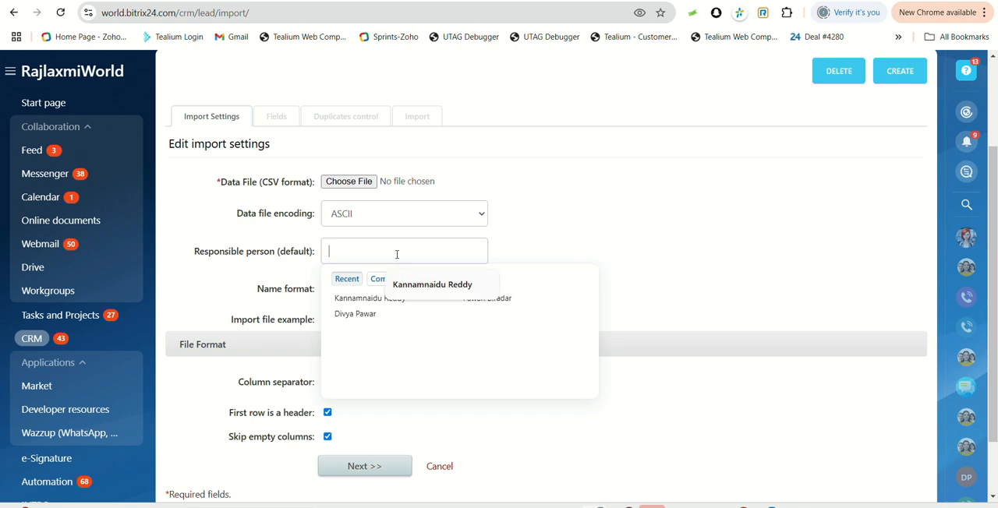
click(556, 226)
scroll(403, 300, down, 1)
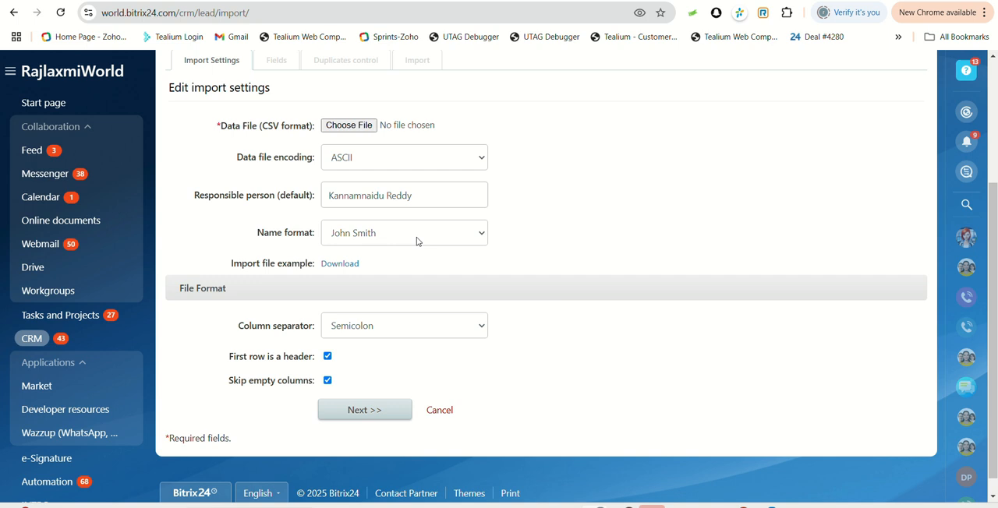
scroll(407, 312, down, 1)
click(398, 314)
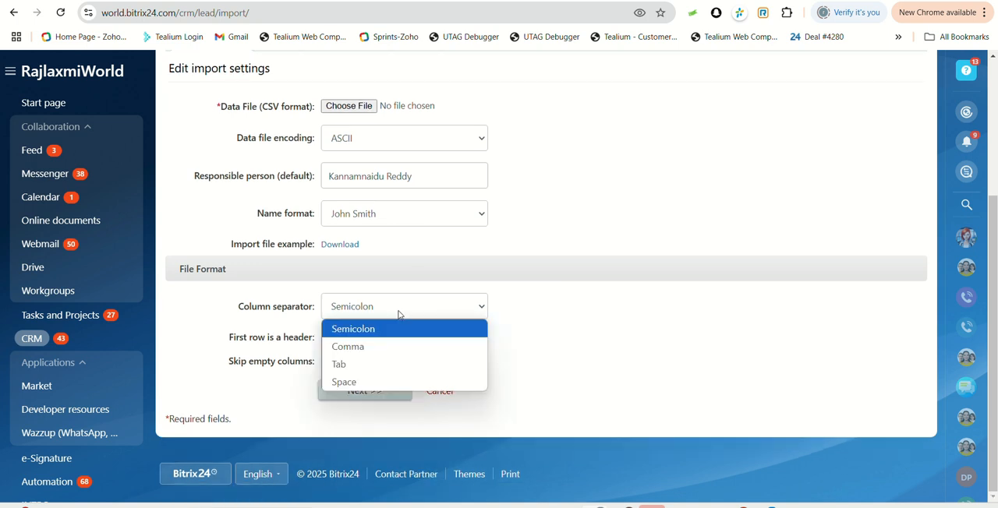
click(346, 347)
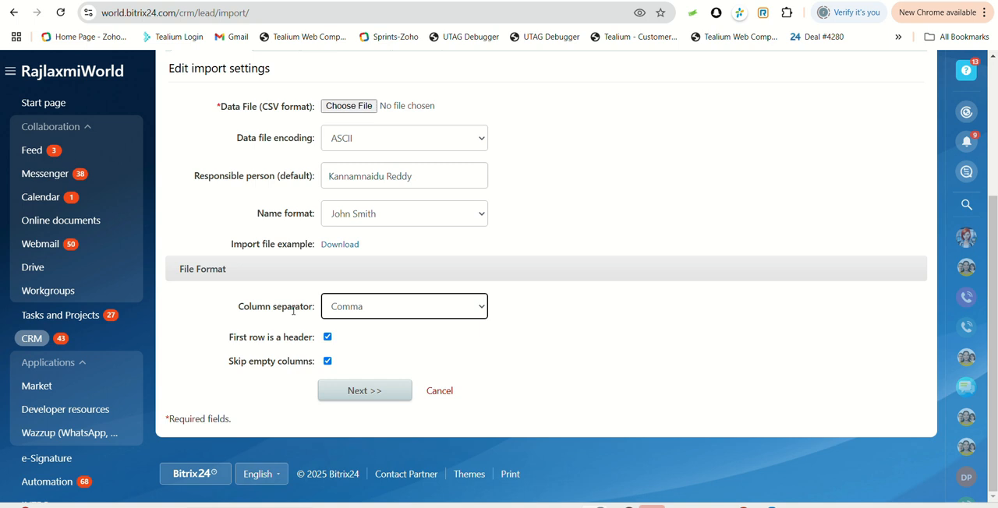
Try to continue to field mapping with Deal Data.xlsx from Downloads as the data file, and return to the import settings.
click(347, 107)
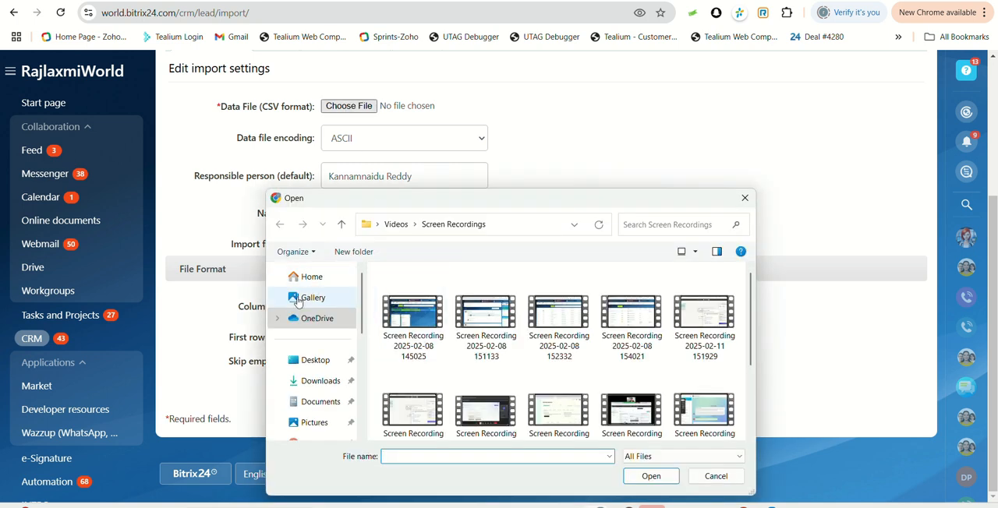
click(317, 385)
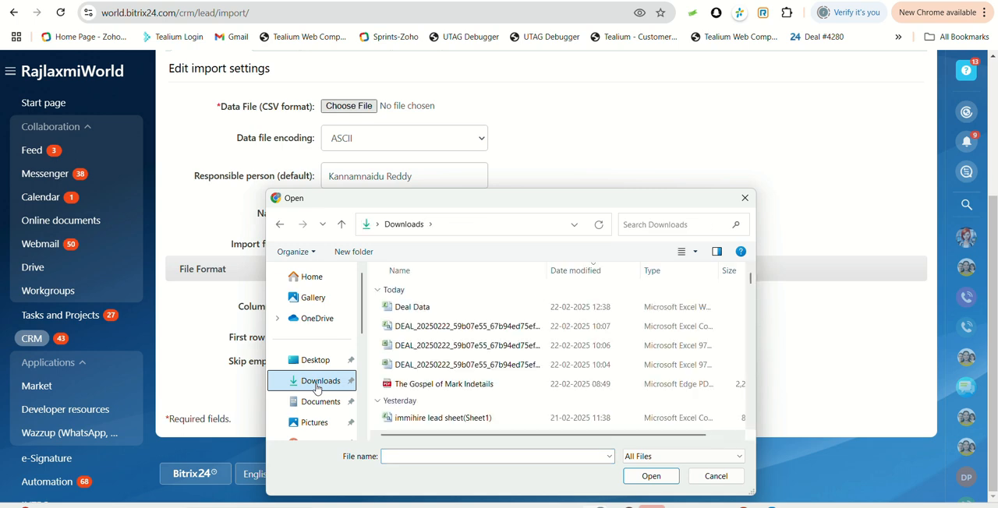
scroll(420, 356, down, 2)
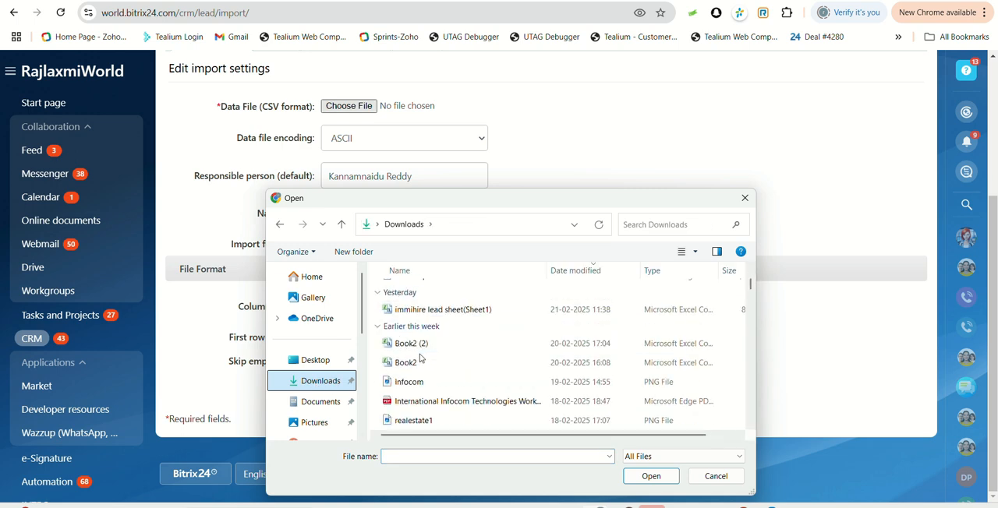
scroll(420, 356, up, 2)
click(413, 308)
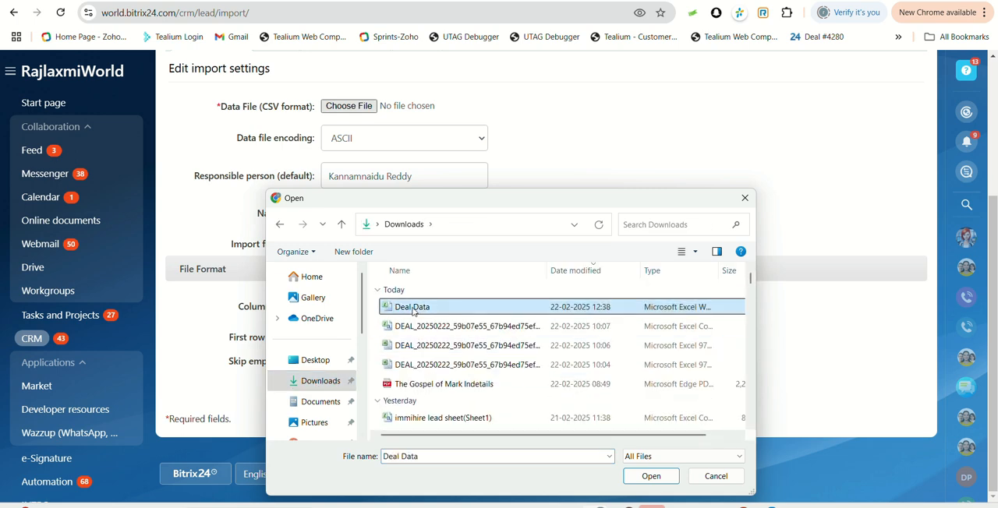
click(649, 477)
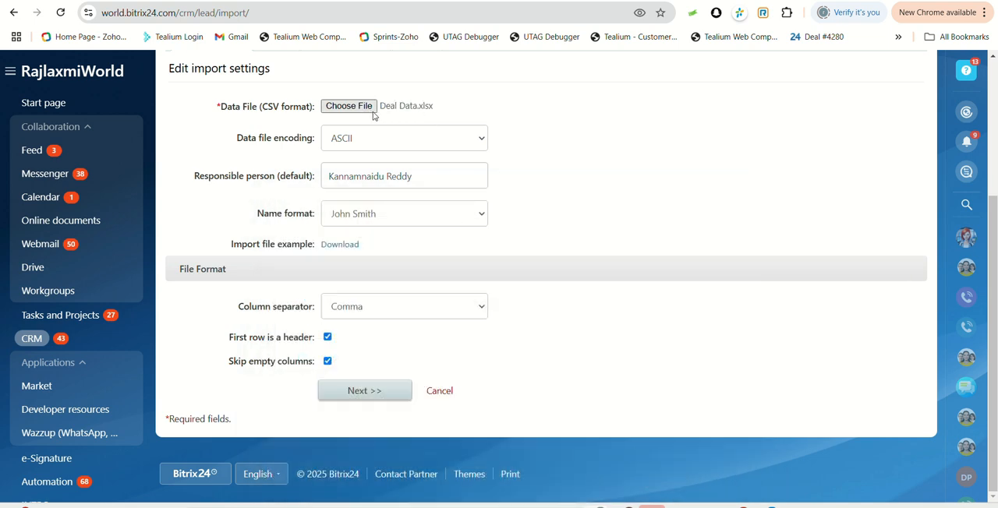
click(373, 391)
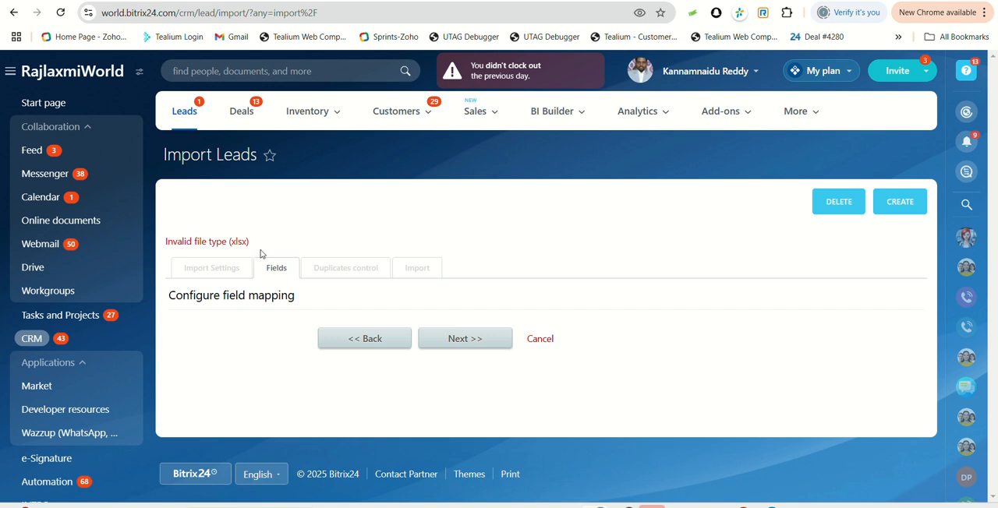
click(14, 13)
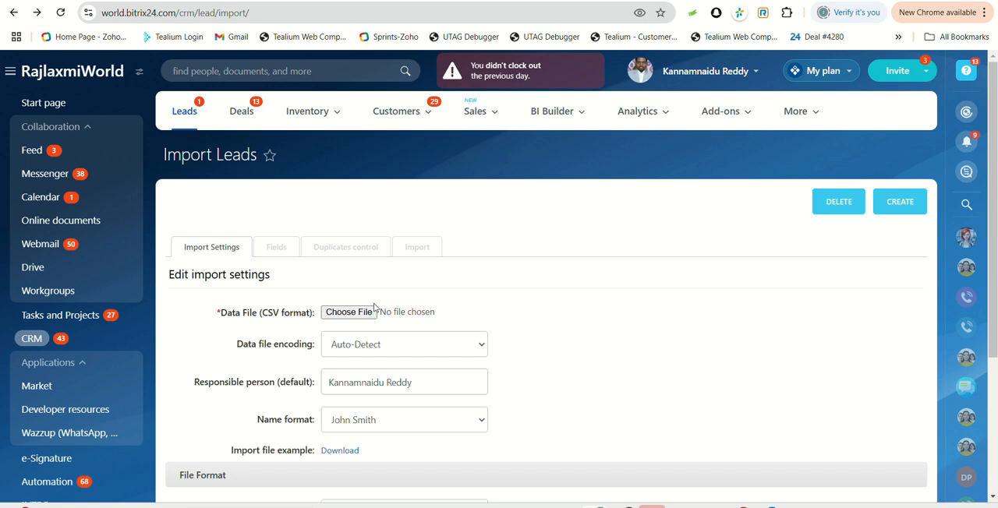
Choose Book2 (1).csv from the Desktop folder as the lead data file.
scroll(367, 312, down, 1)
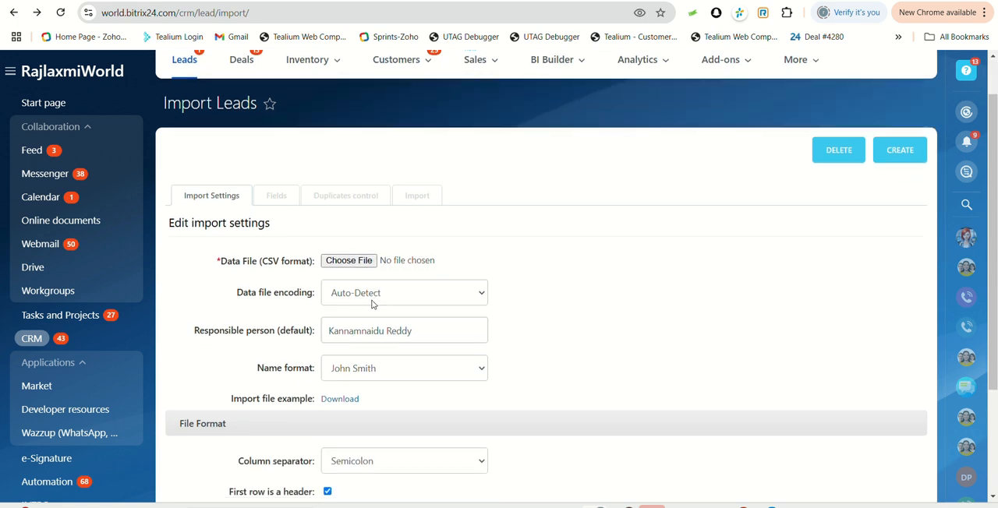
click(351, 264)
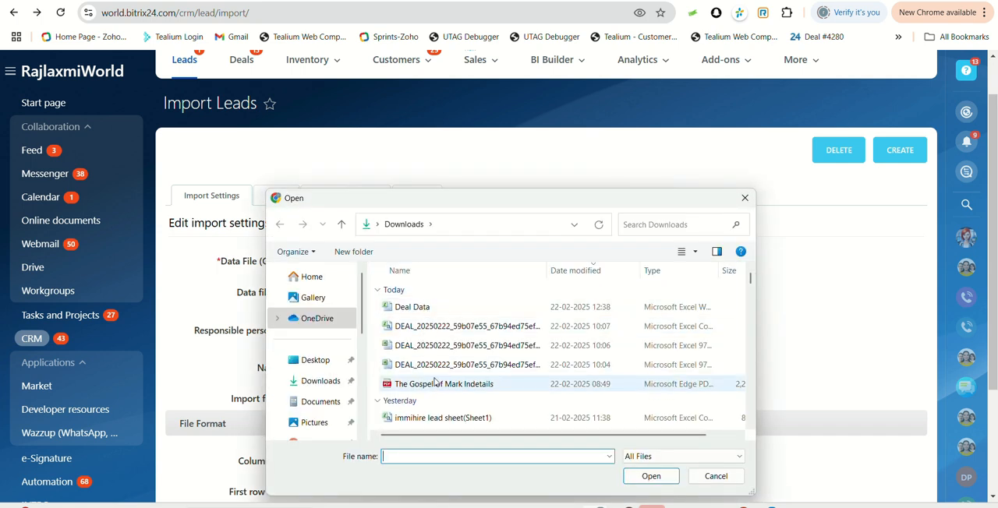
click(315, 363)
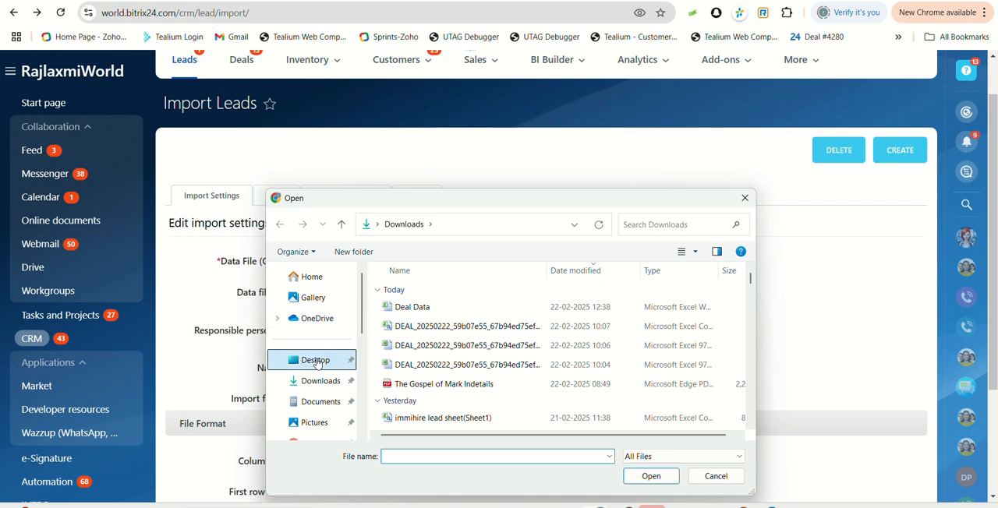
scroll(439, 343, down, 5)
scroll(439, 343, down, 1)
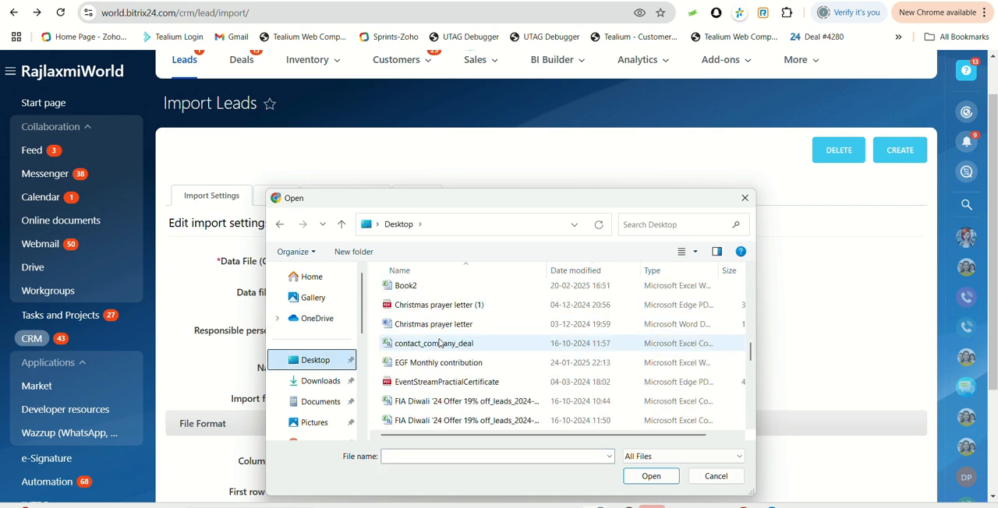
scroll(439, 343, down, 5)
scroll(439, 343, down, 1)
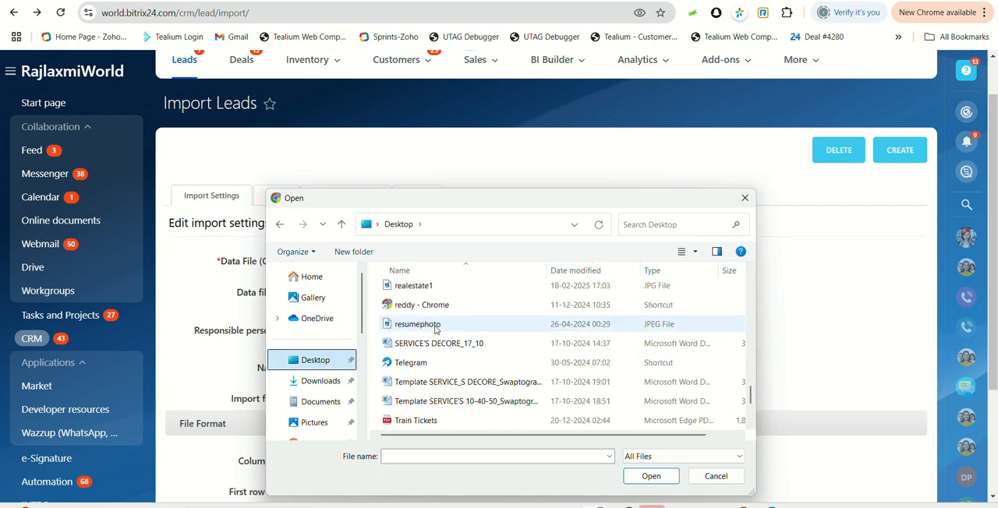
scroll(444, 404, down, 2)
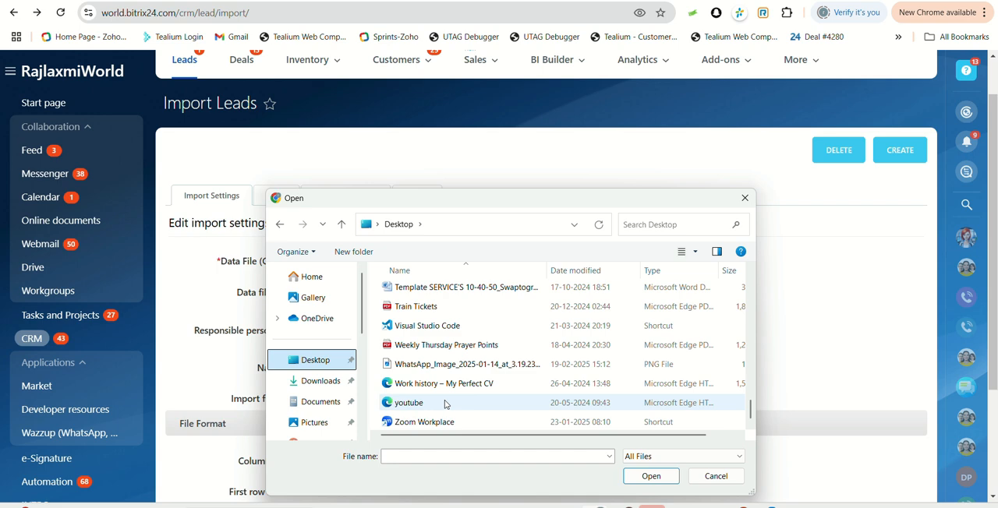
scroll(429, 359, up, 2)
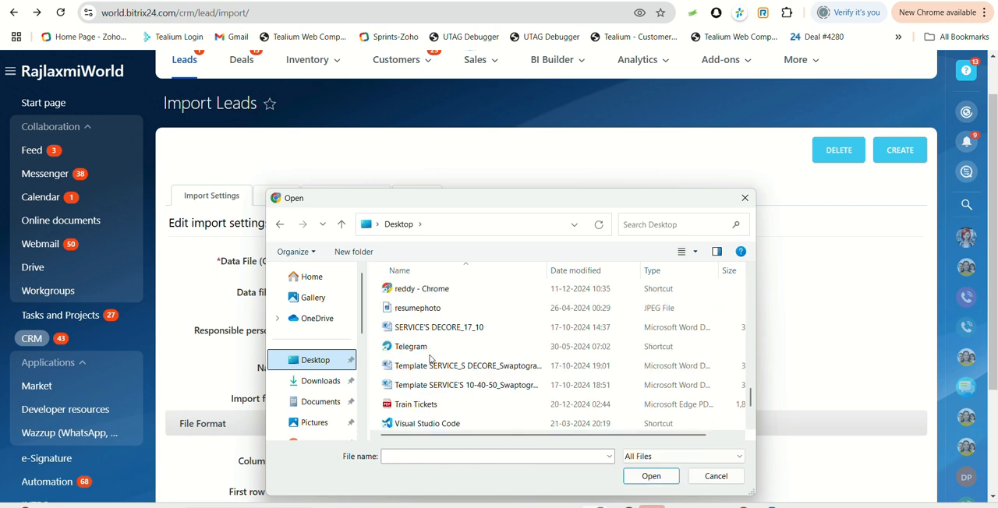
scroll(430, 358, up, 8)
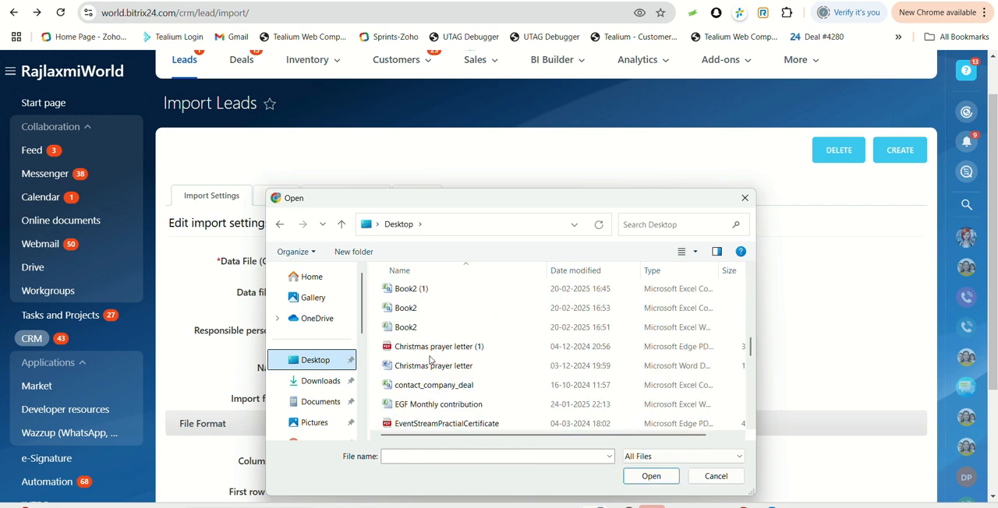
click(413, 293)
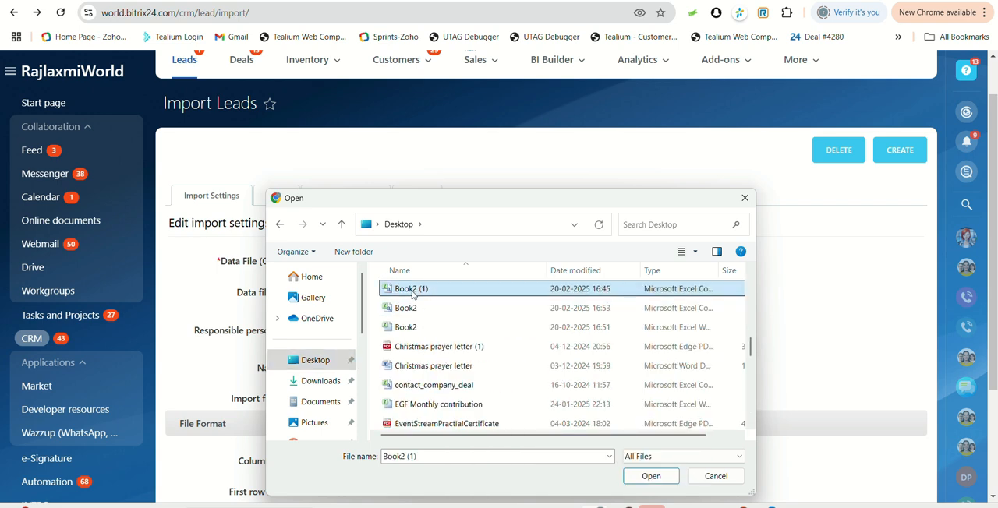
click(660, 476)
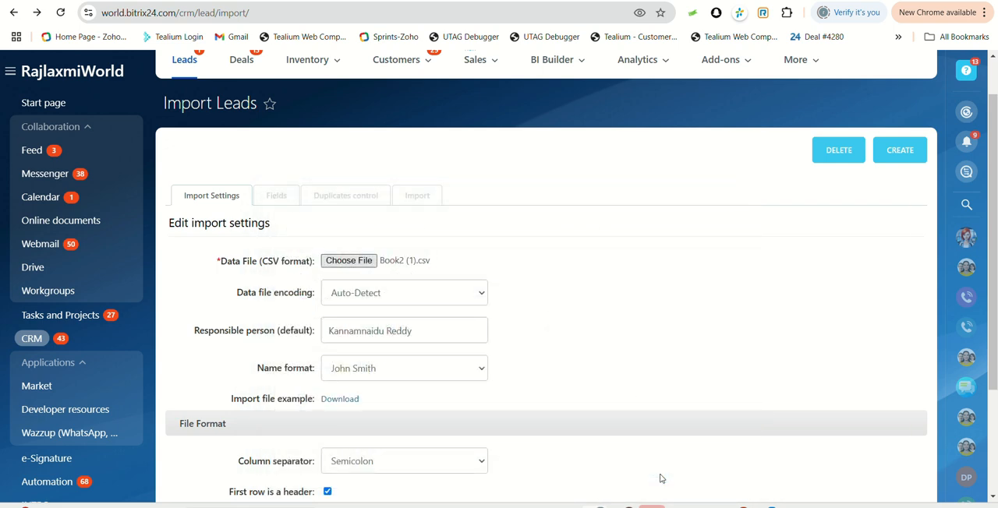
Try to continue to field mapping with ASCII encoding and a Comma column separator, and return to the import settings.
click(411, 297)
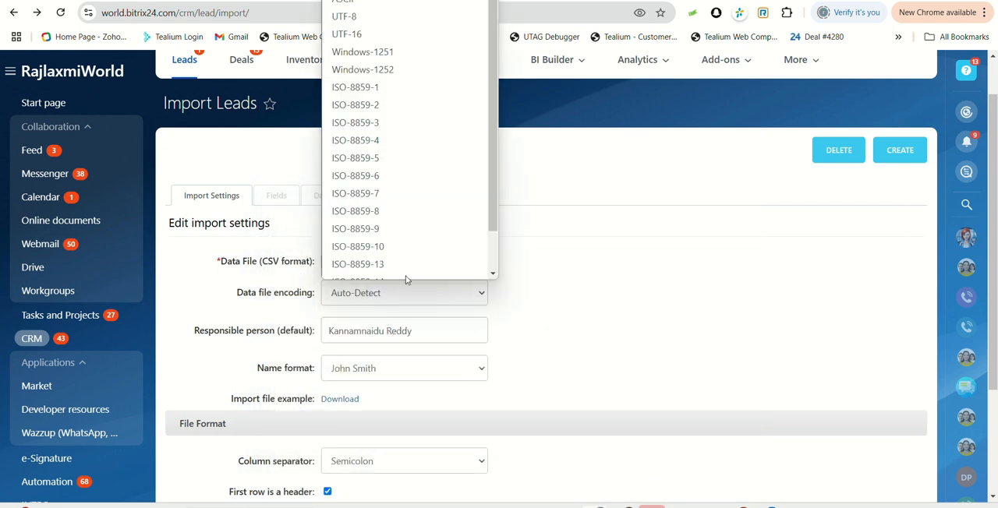
scroll(332, 21, up, 1)
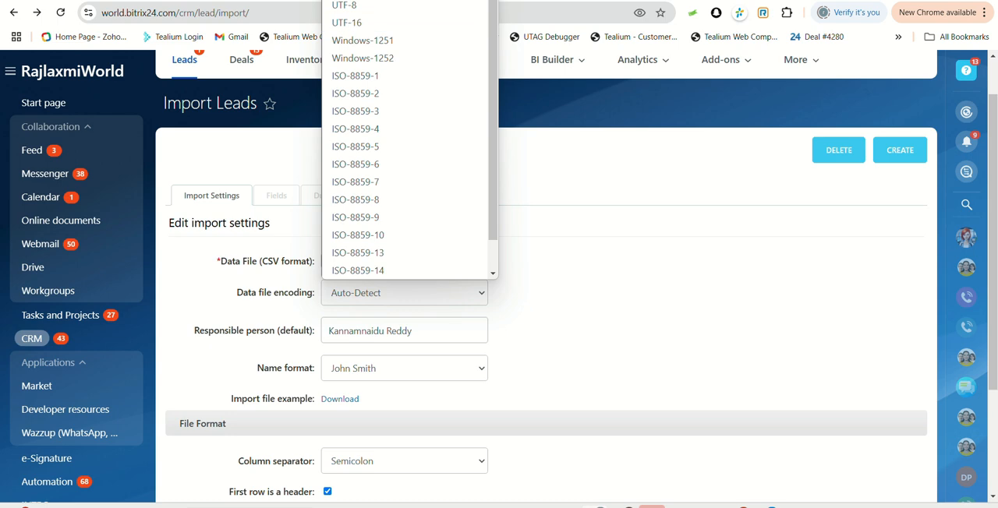
click(343, 7)
scroll(407, 300, down, 1)
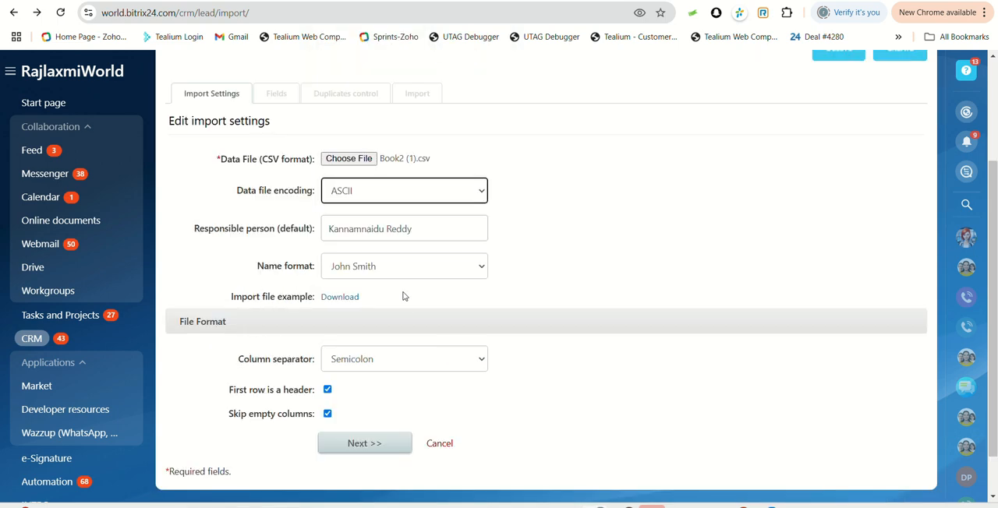
scroll(381, 289, down, 1)
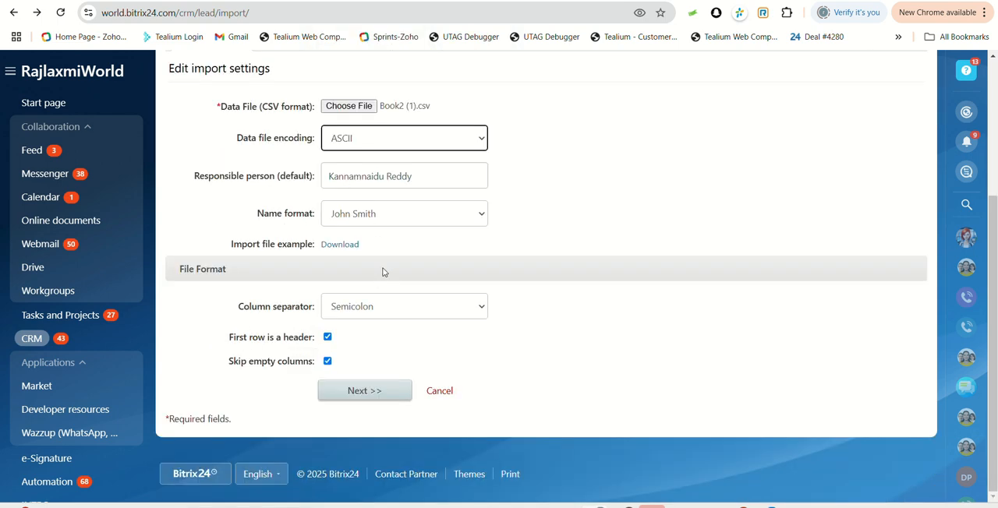
click(379, 307)
click(368, 348)
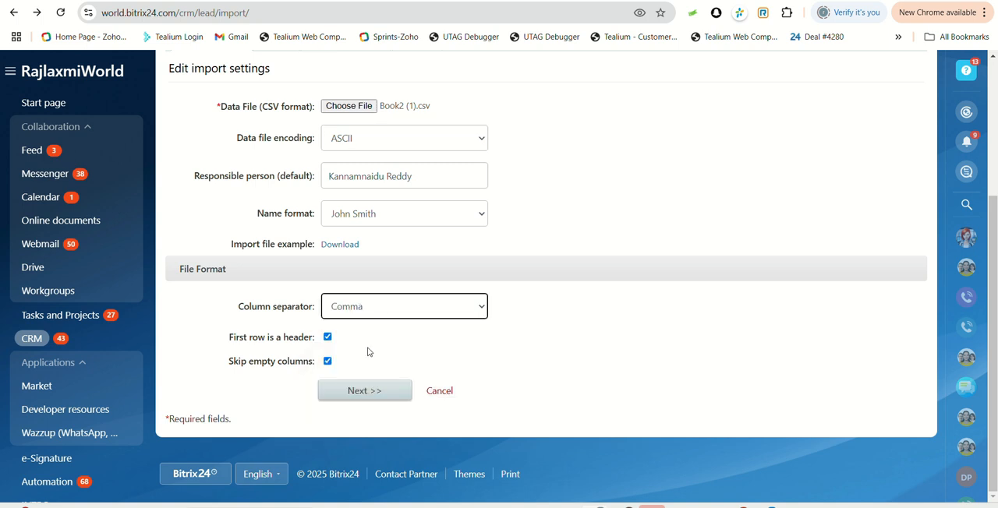
click(367, 391)
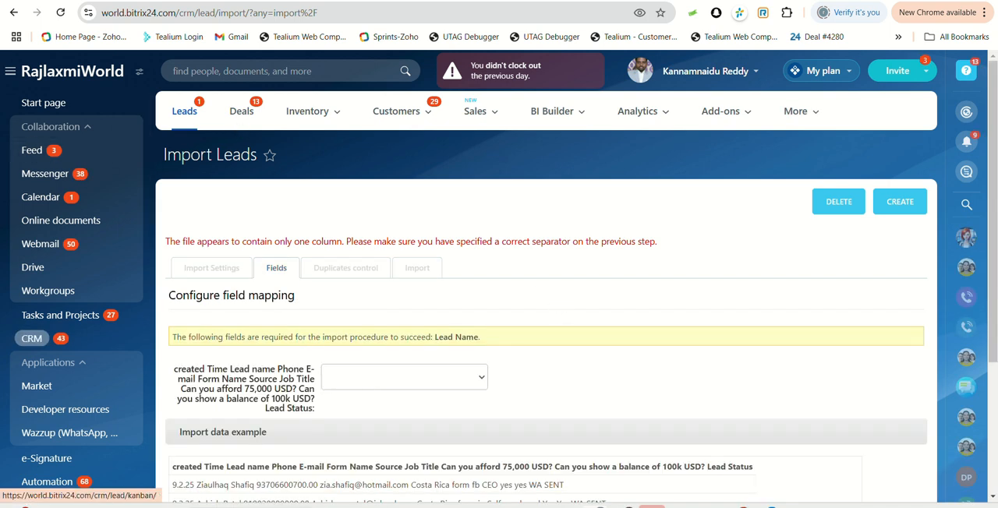
click(14, 13)
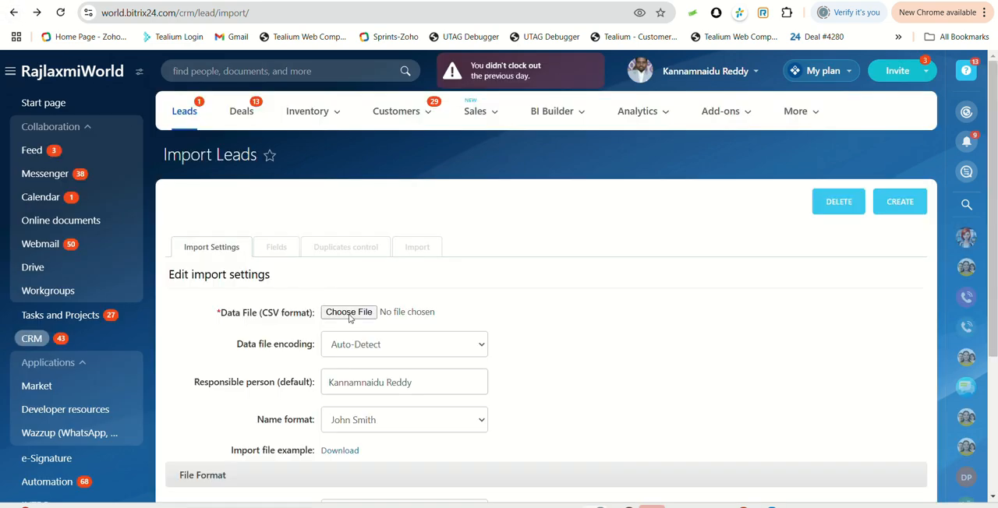
Choose Book2.csv from the Desktop folder as the lead data file.
click(349, 313)
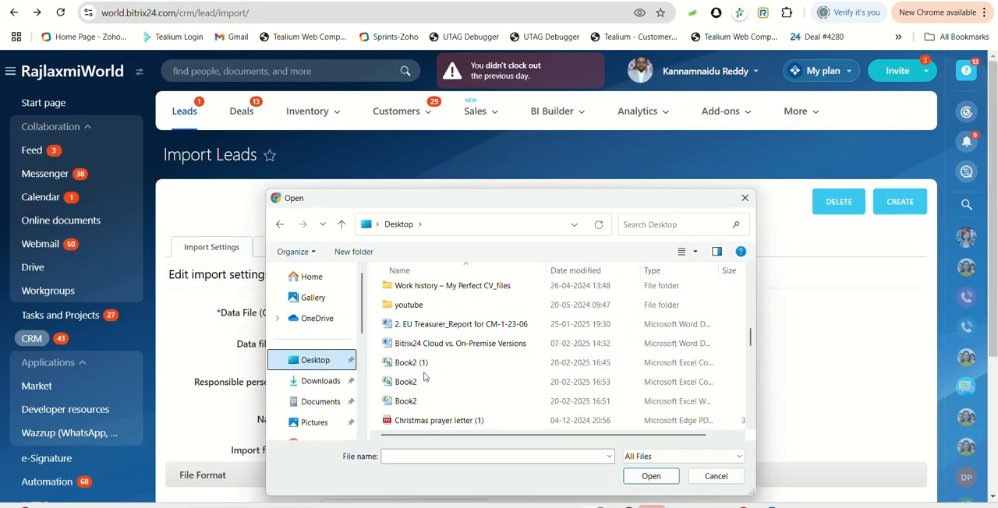
click(406, 381)
click(651, 476)
Set the data file encoding to ASCII and the column separator to Comma, and continue to field mapping.
scroll(507, 351, down, 2)
click(379, 231)
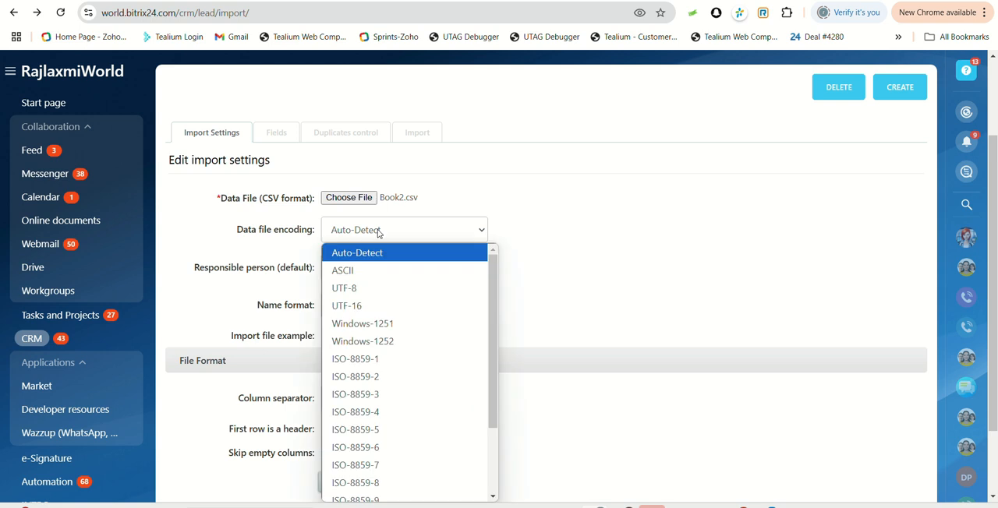
click(376, 270)
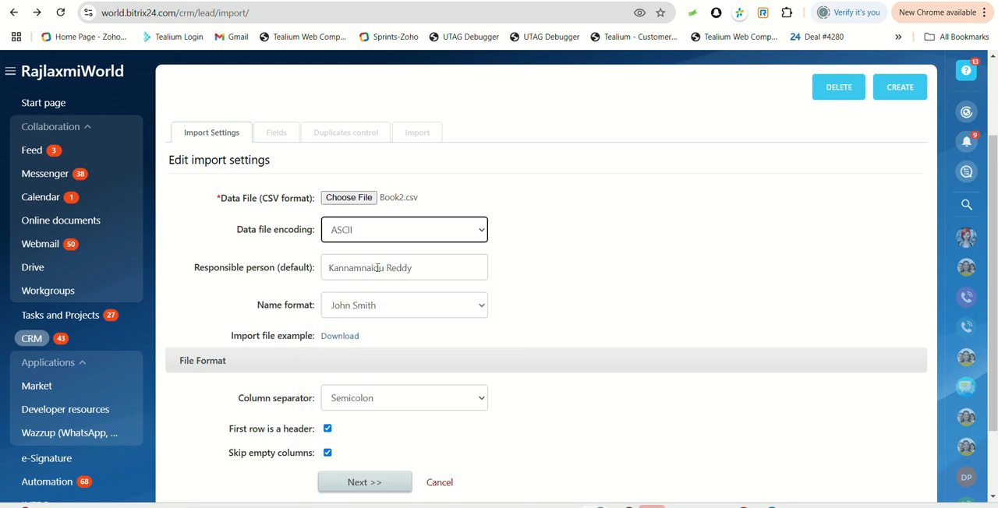
scroll(371, 312, down, 2)
click(372, 314)
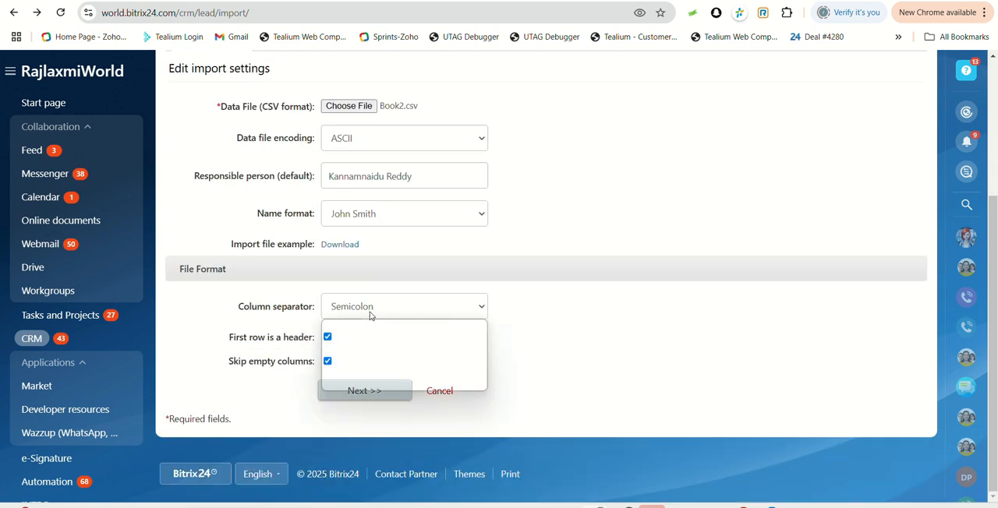
click(372, 345)
click(365, 391)
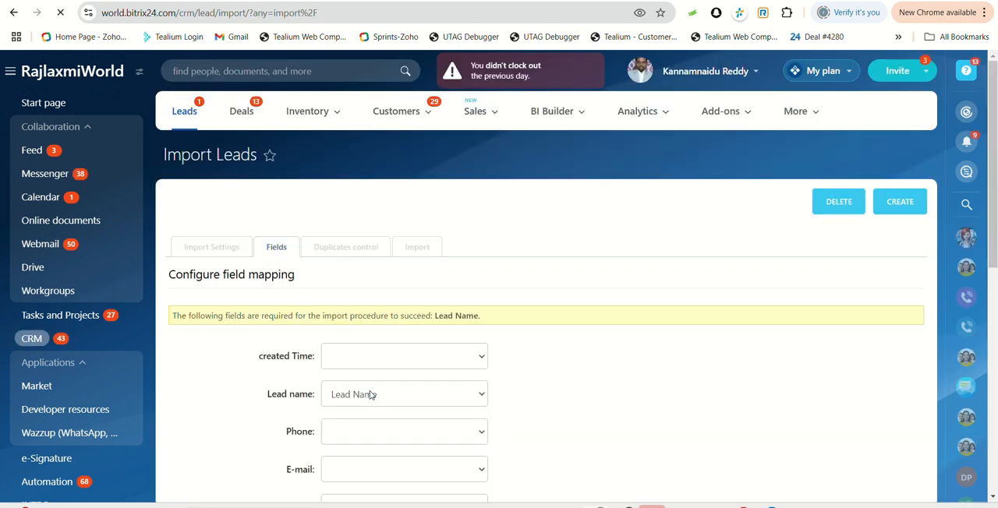
Examine the file columns on the field mapping page and the CRM fields available for the created Time column.
scroll(366, 390, down, 3)
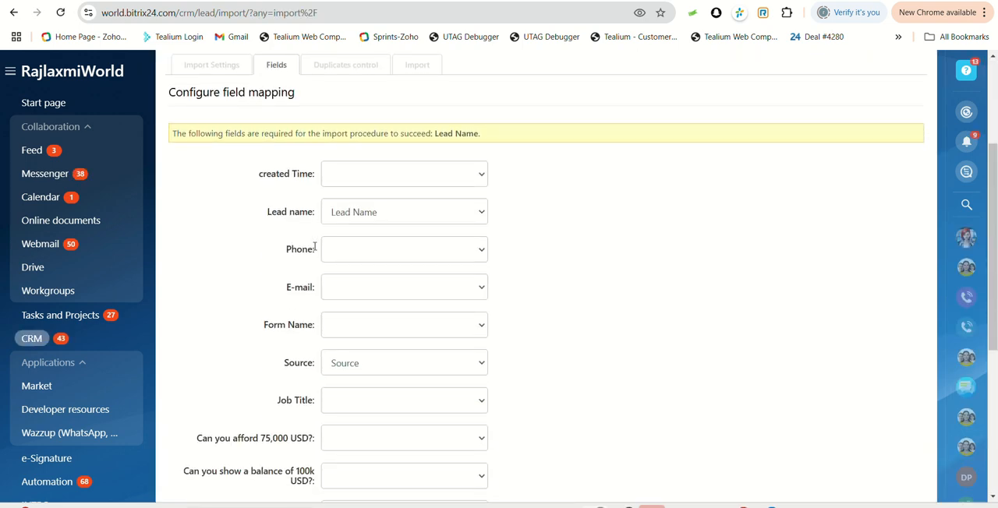
scroll(343, 202, up, 1)
click(359, 181)
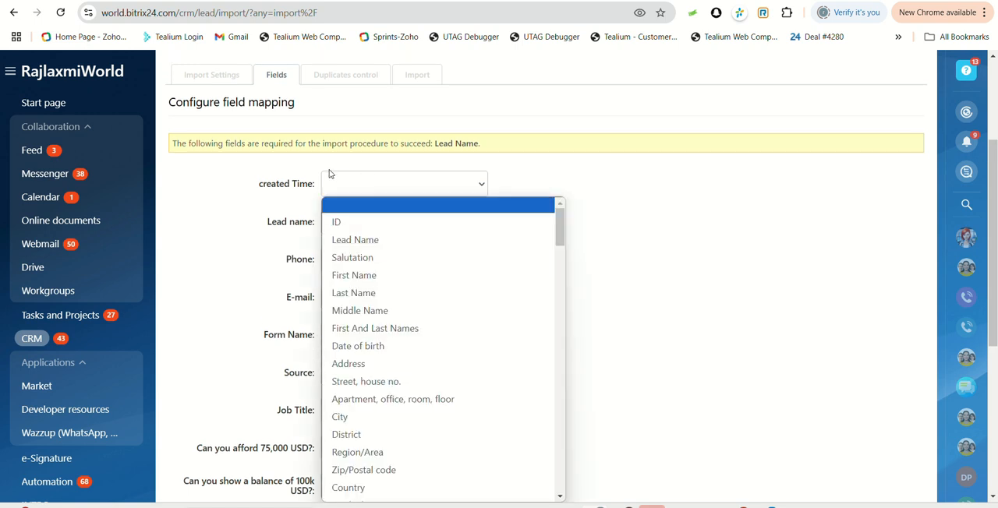
click(257, 226)
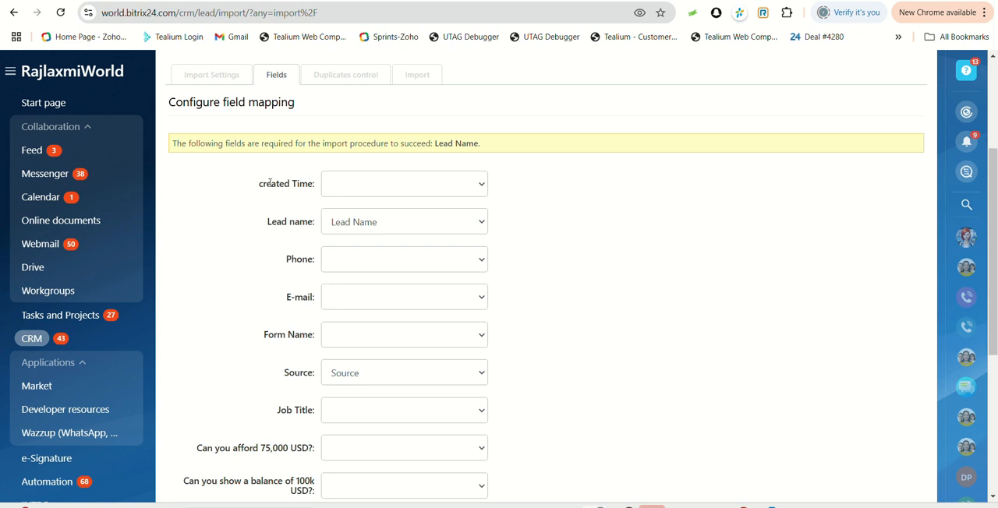
scroll(269, 188, down, 2)
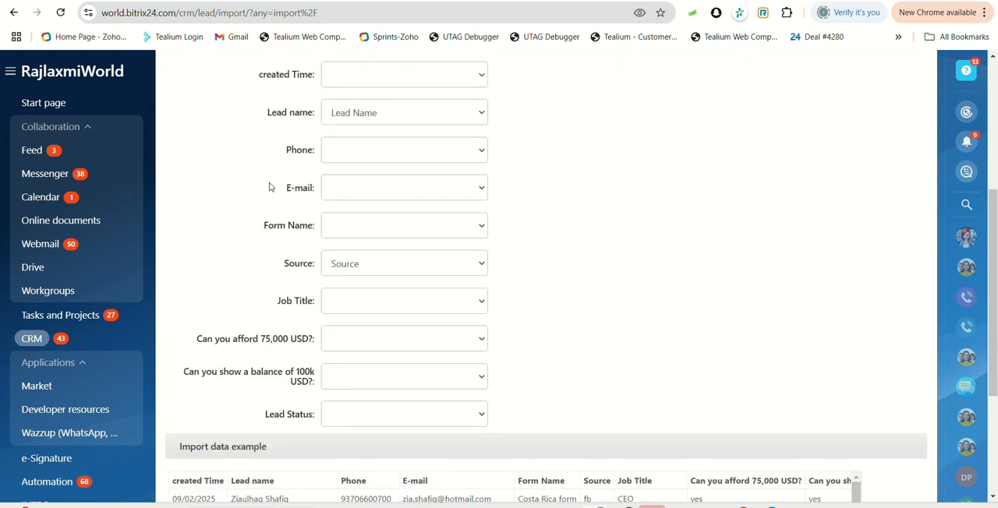
scroll(287, 148, down, 1)
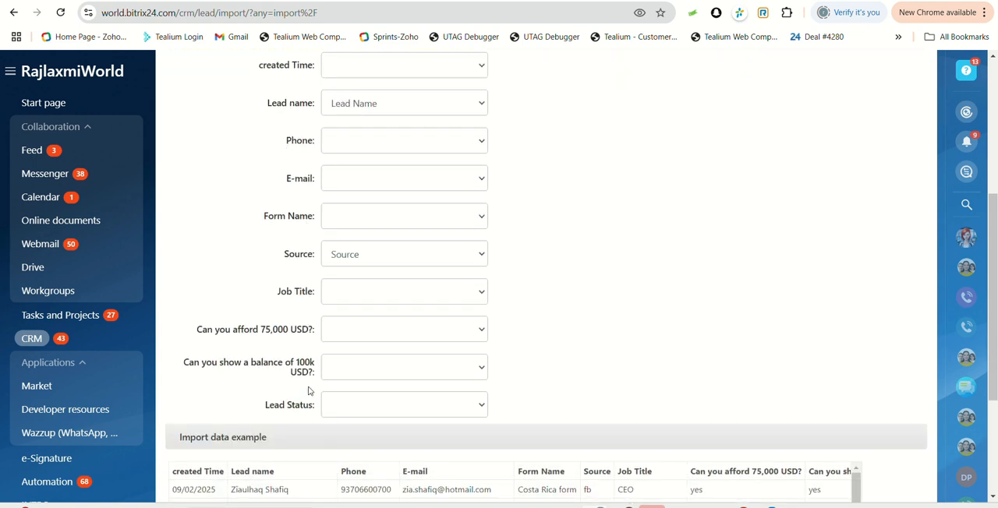
scroll(286, 394, up, 2)
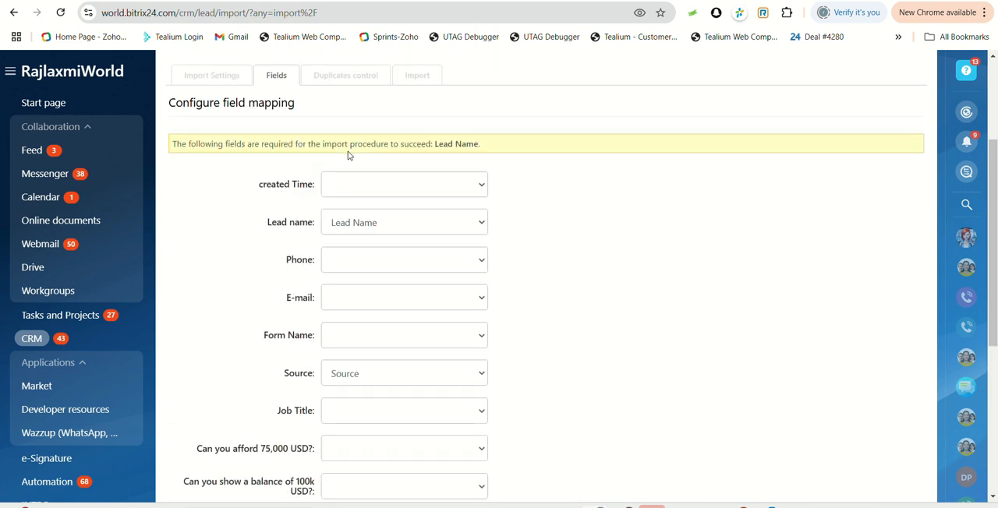
click(355, 181)
scroll(370, 421, down, 3)
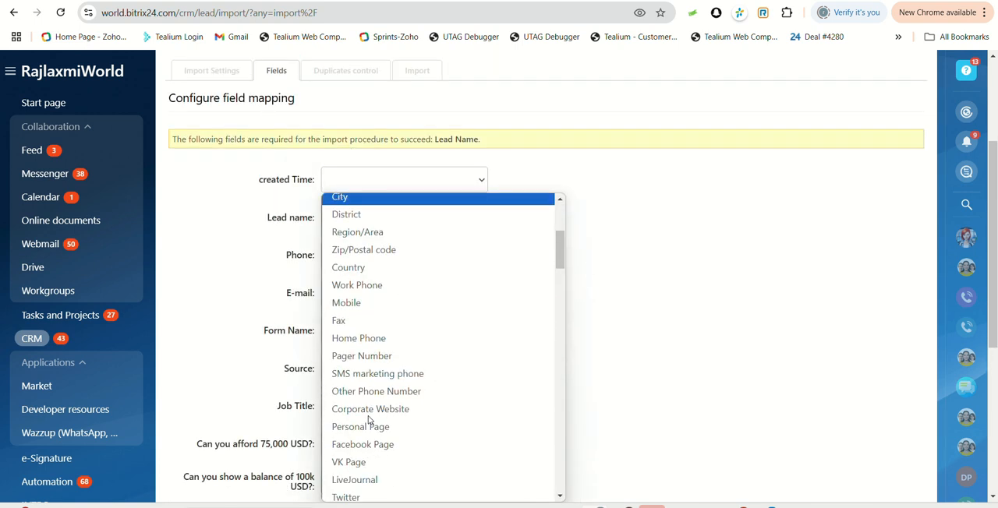
scroll(370, 421, down, 3)
scroll(370, 421, down, 3)
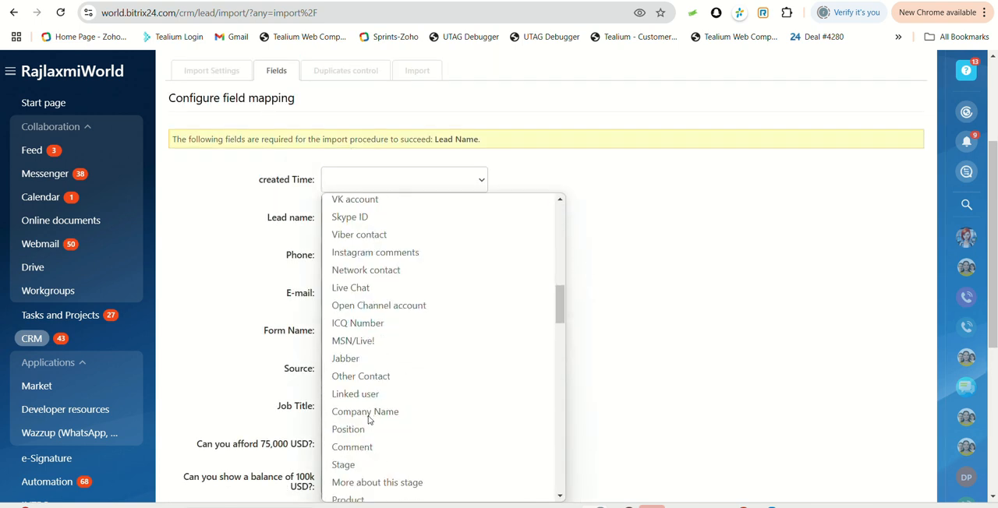
scroll(369, 421, down, 3)
click(689, 340)
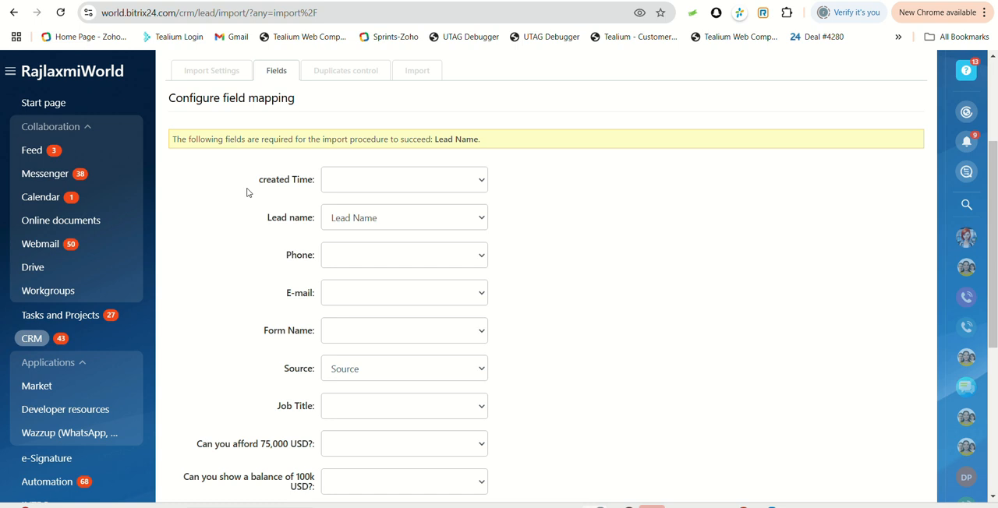
Map the created Time column to Country and the Phone column to Work Phone.
click(393, 180)
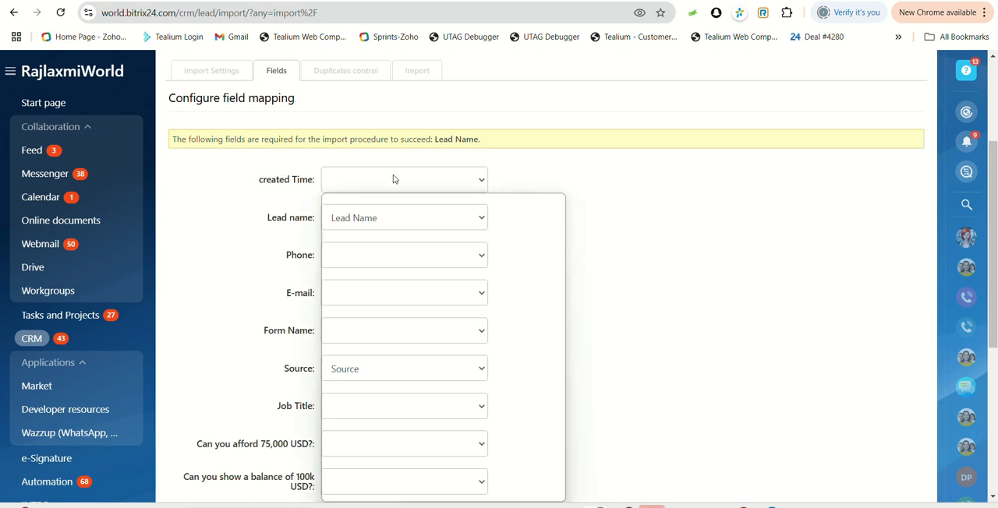
key(c)
key(o)
key(Return)
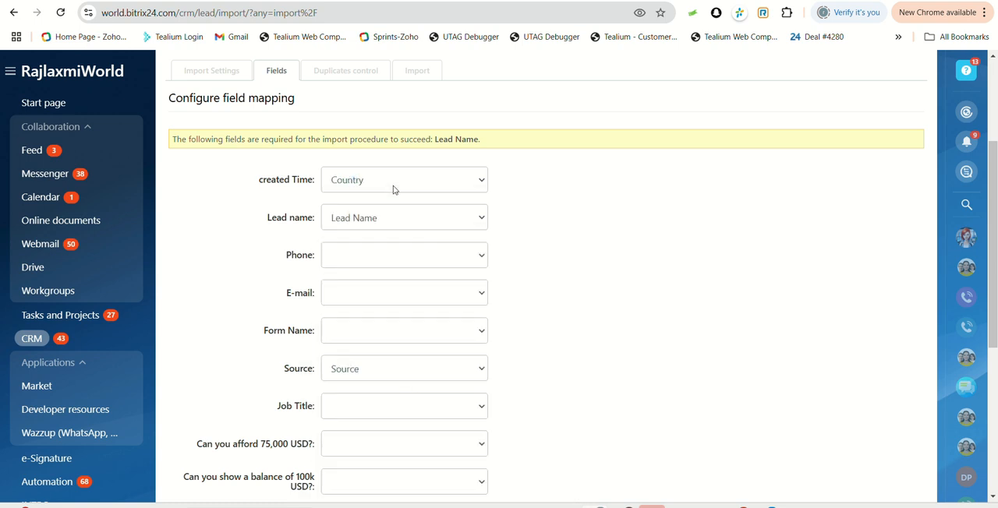
click(396, 262)
key(w)
key(Return)
Map the E-mail column to Work E-mail and the Form Name column to Newsletters email.
click(390, 302)
key(w)
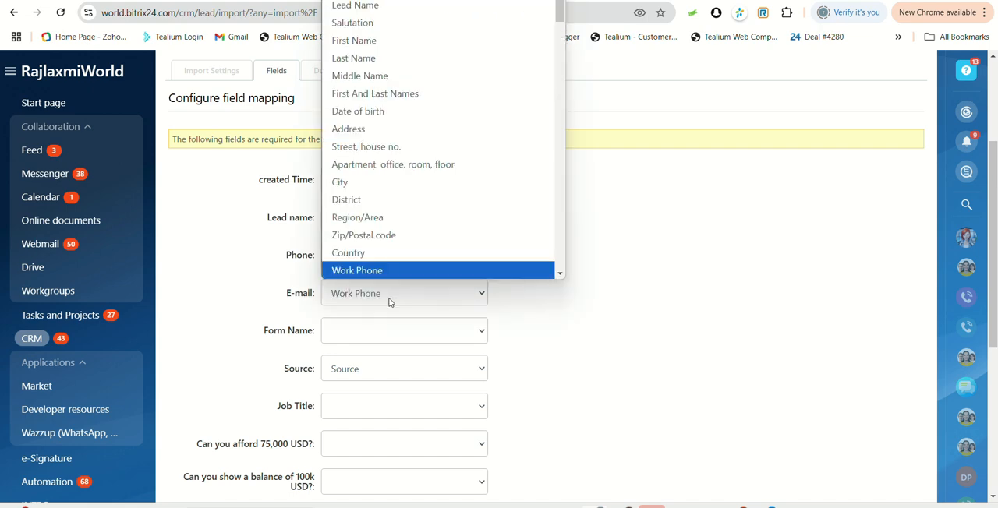
key(w)
key(Return)
click(372, 339)
key(n)
key(Return)
Map the Job Title column to Twitter and the "Can you afford 75,000 USD?" column to City.
scroll(340, 219, down, 3)
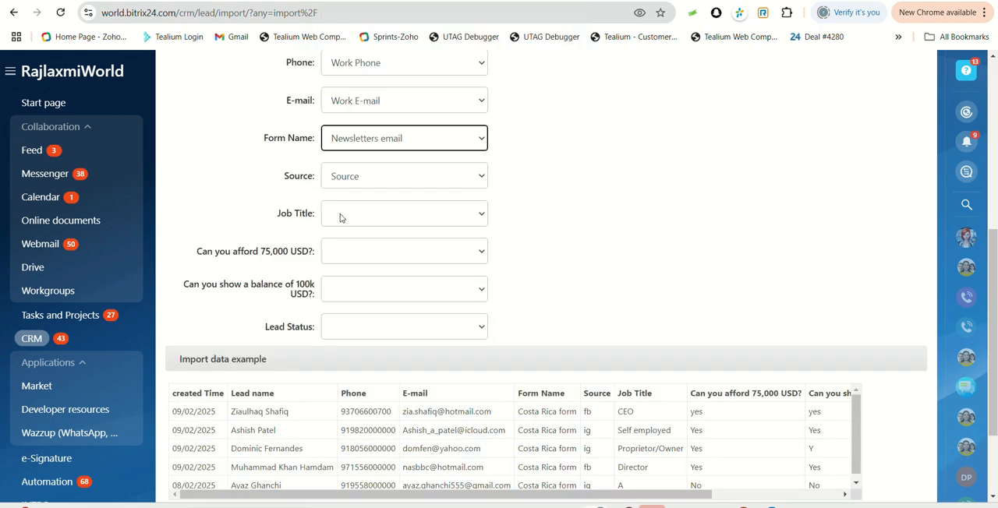
click(340, 218)
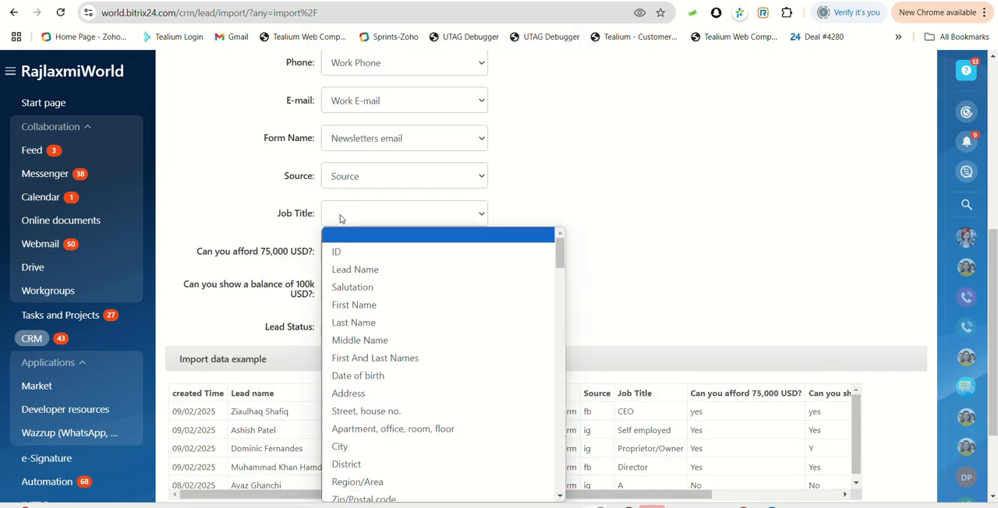
key(t)
key(Return)
click(345, 249)
key(c)
key(Return)
Map the "Can you show a balance of 100k USD?" column to Salutation and the Lead Status column to SMS marketing phone.
click(357, 301)
key(s)
key(Return)
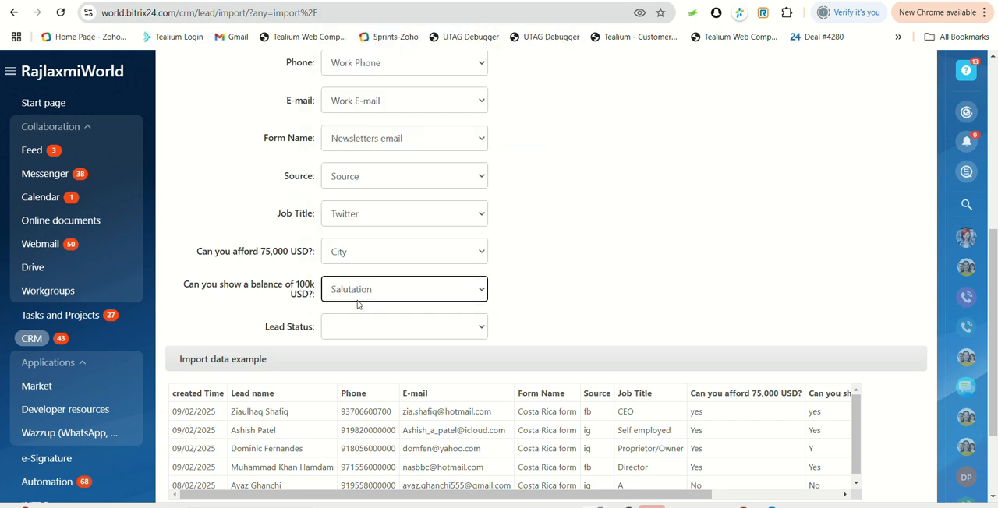
click(361, 344)
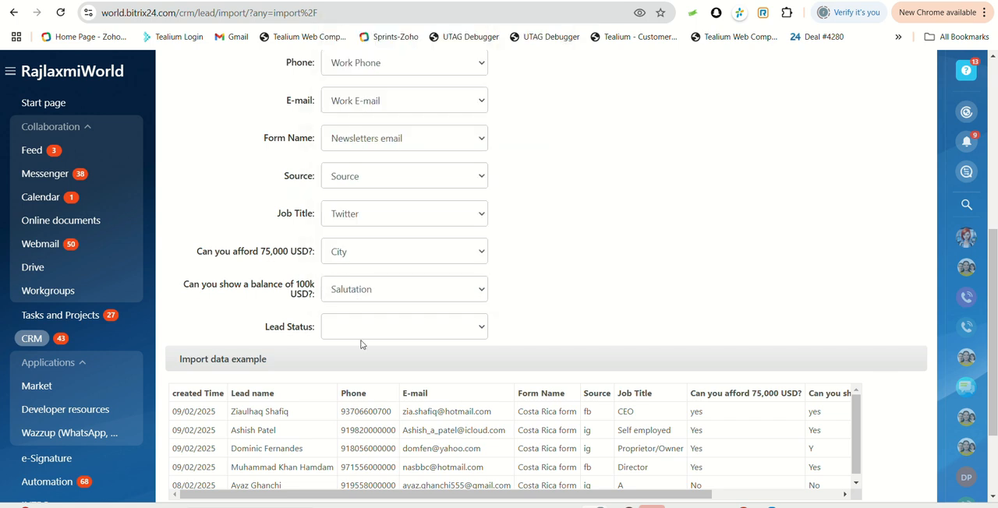
click(365, 326)
key(s)
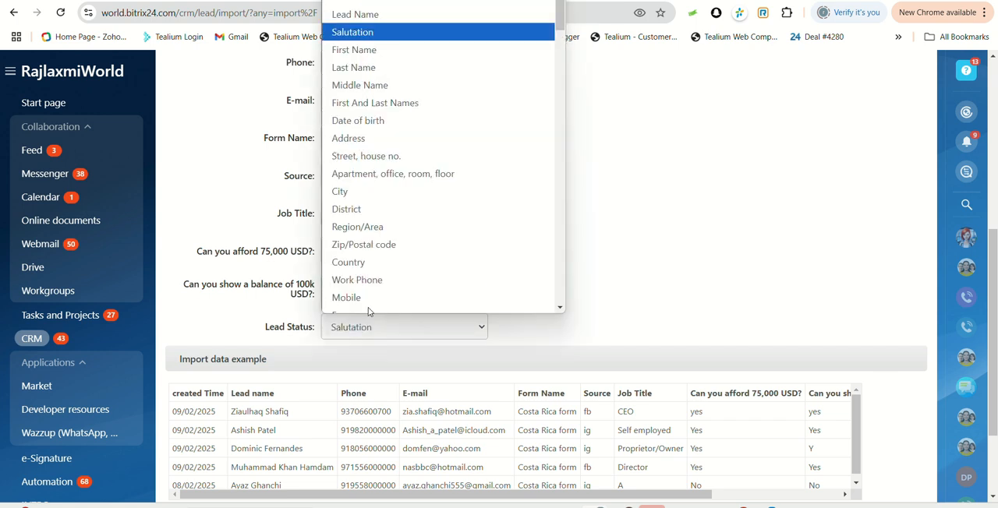
text(sms)
key(Return)
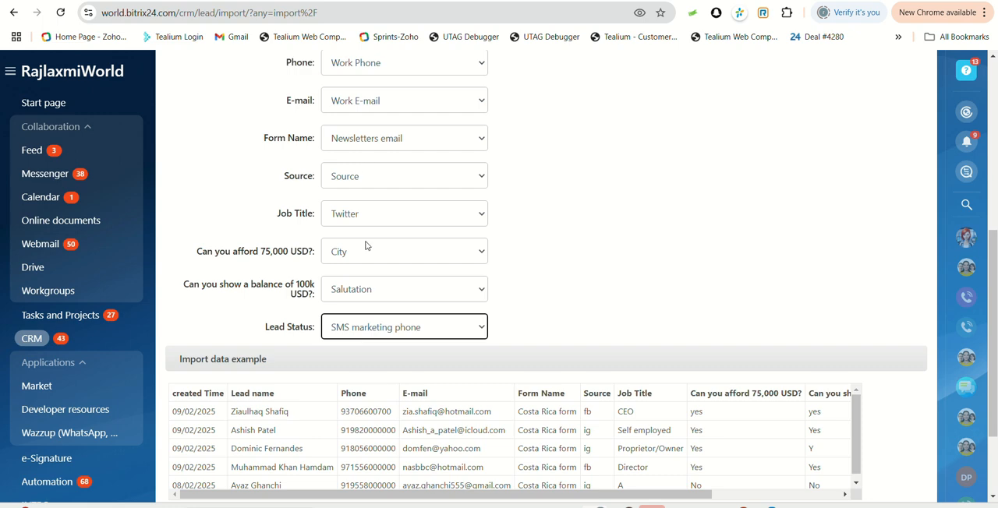
Review the completed field mapping and continue to duplicates control.
scroll(366, 245, down, 1)
scroll(366, 245, up, 3)
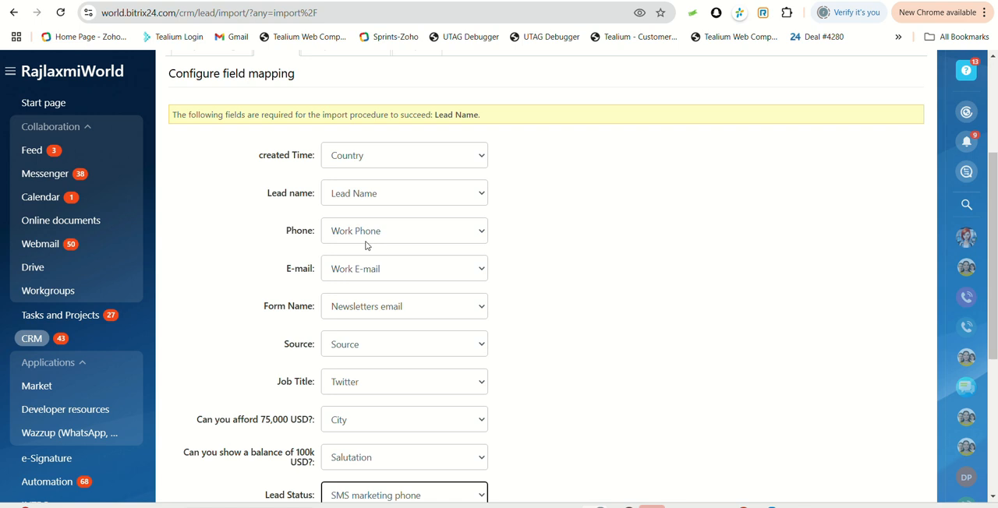
scroll(460, 312, down, 3)
click(456, 447)
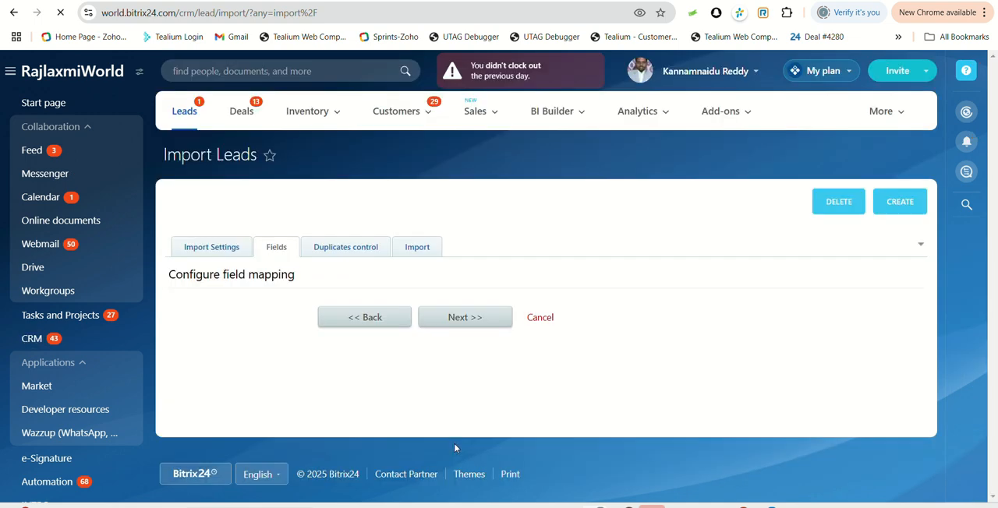
Try the Replace existing and Merge options for duplicate records, and return to Import all.
scroll(419, 469, down, 2)
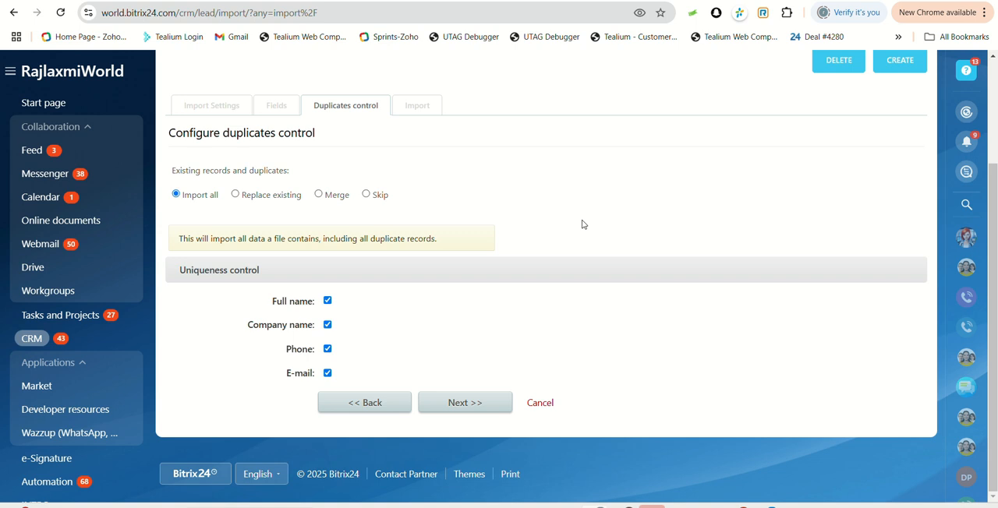
click(235, 195)
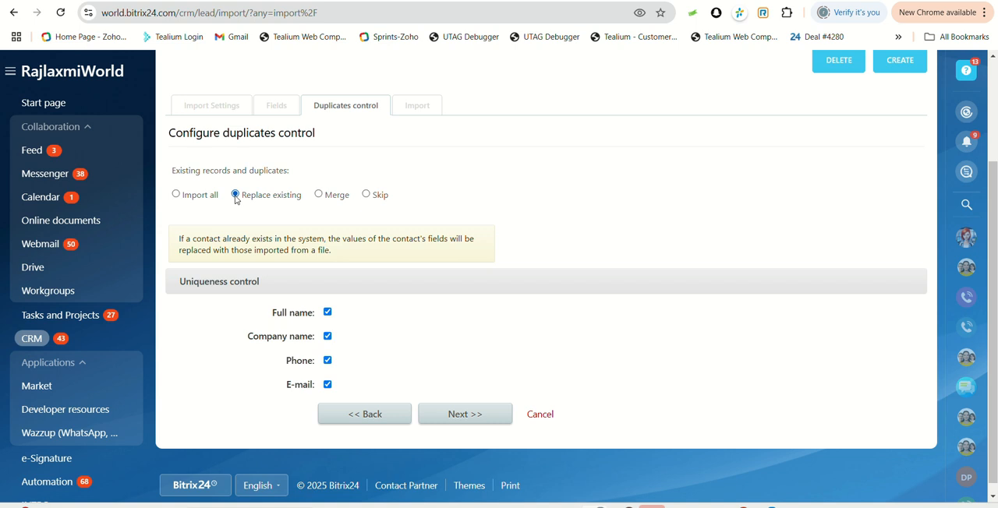
click(318, 195)
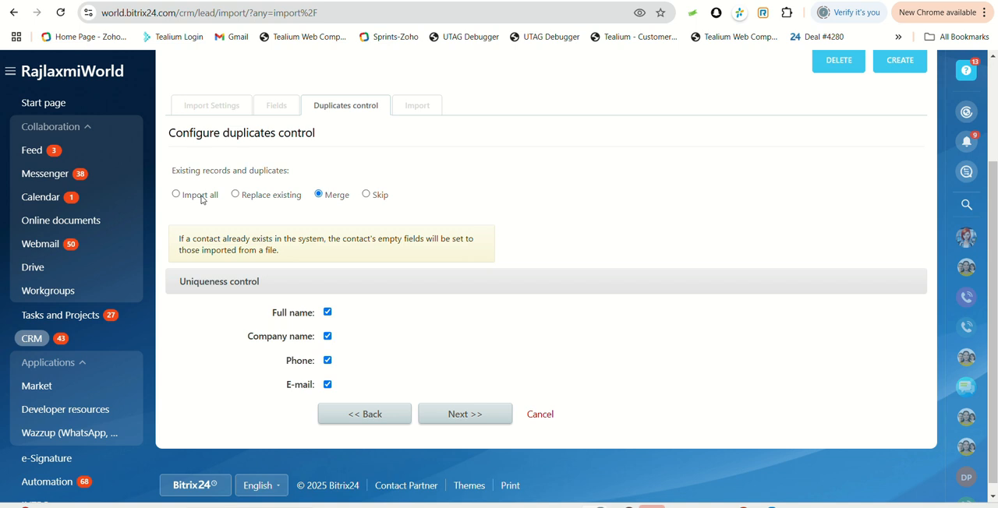
click(175, 195)
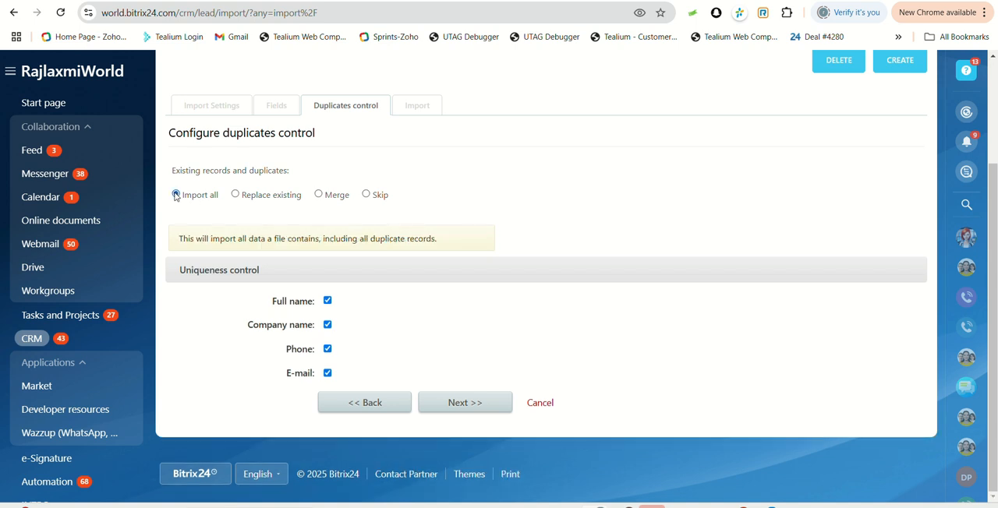